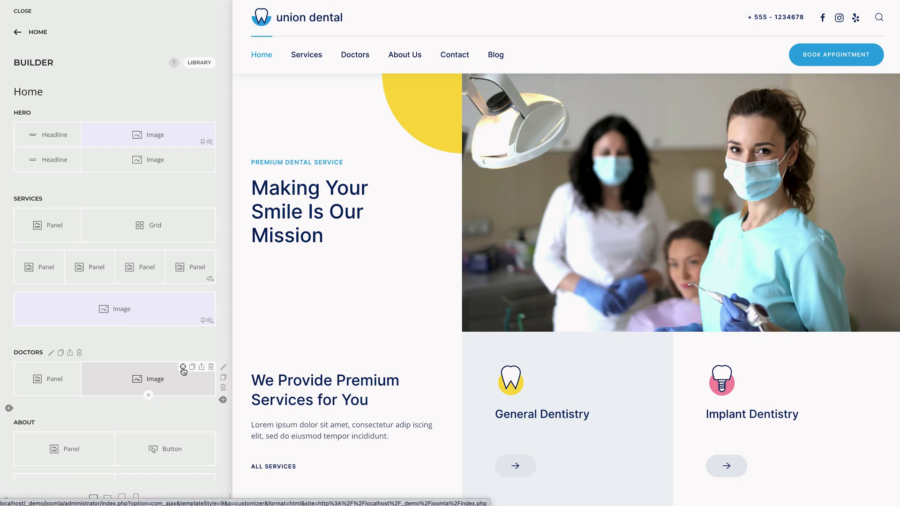
Step: Jump the preview to the Doctors and About Us sections
click(183, 368)
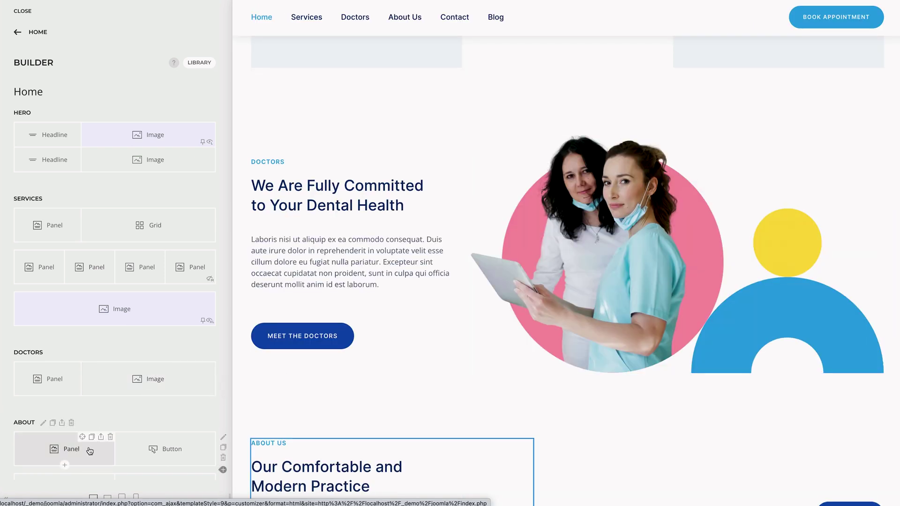
click(83, 438)
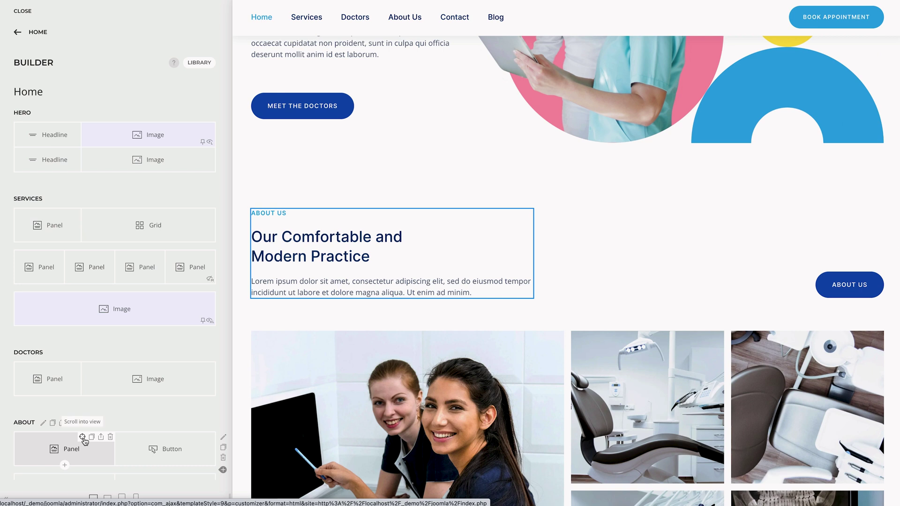
scroll(298, 405, down, 4)
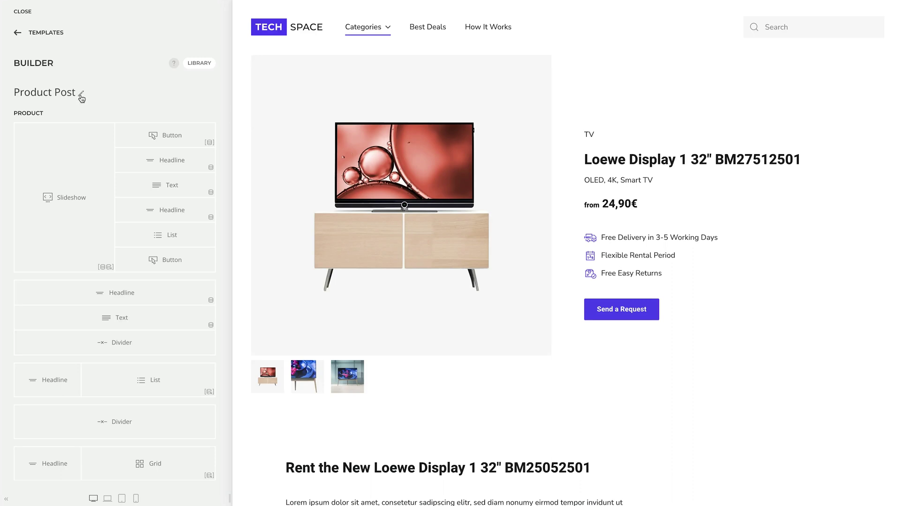
Step: Open the Loewe Display product article for editing and show its Product fields
click(81, 94)
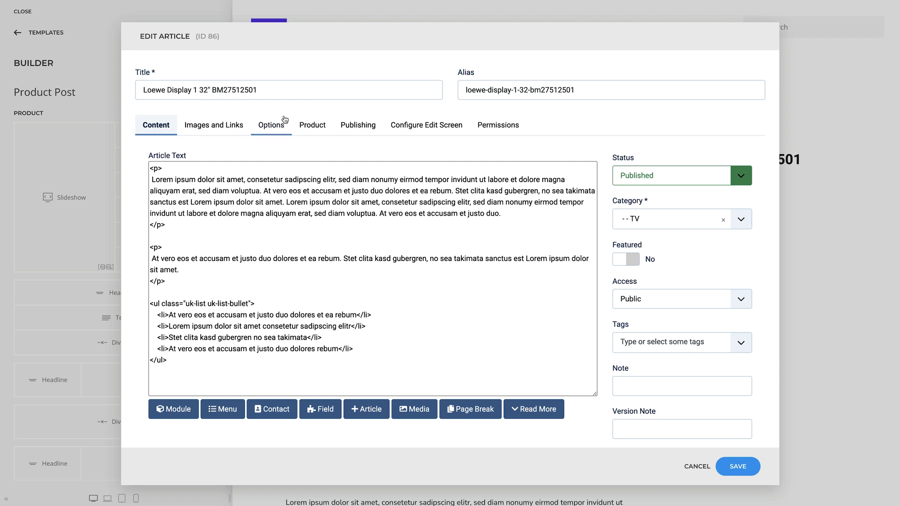
click(318, 133)
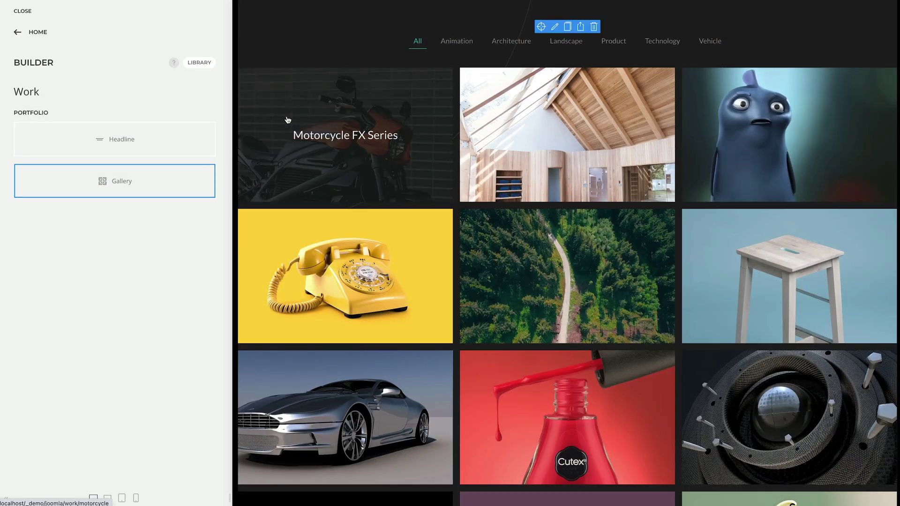
Step: Transform the portfolio Gallery element into a Grid
click(201, 183)
click(202, 63)
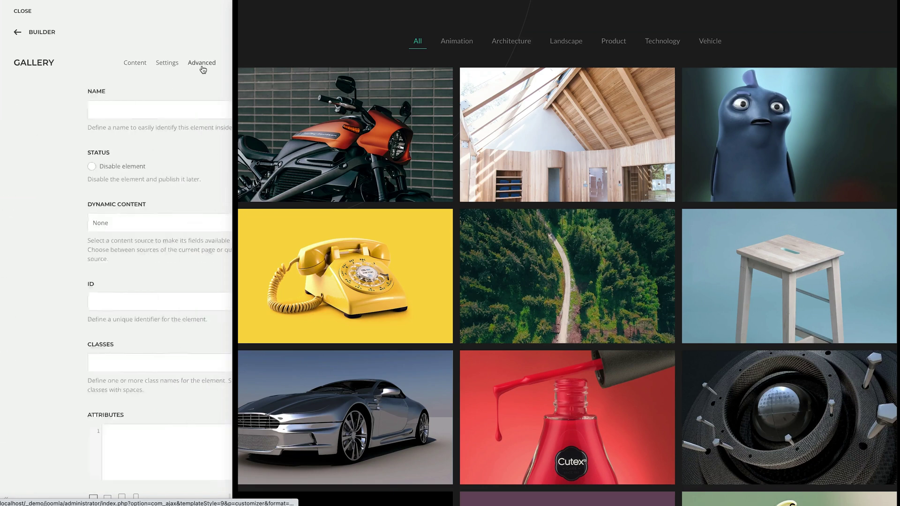
scroll(175, 186, down, 10)
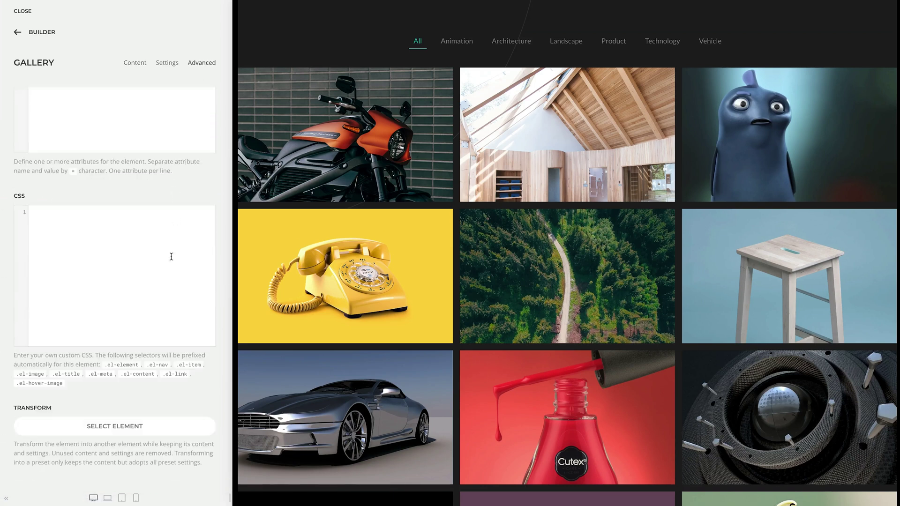
click(174, 423)
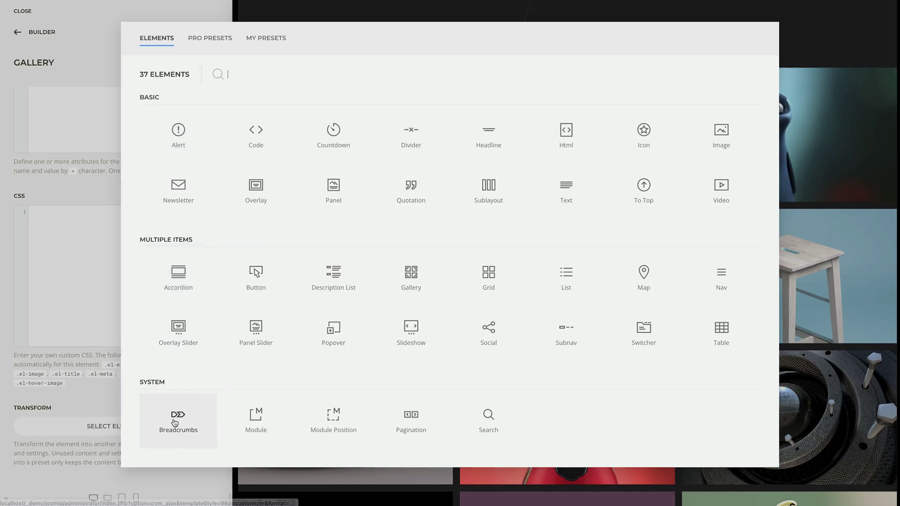
click(460, 286)
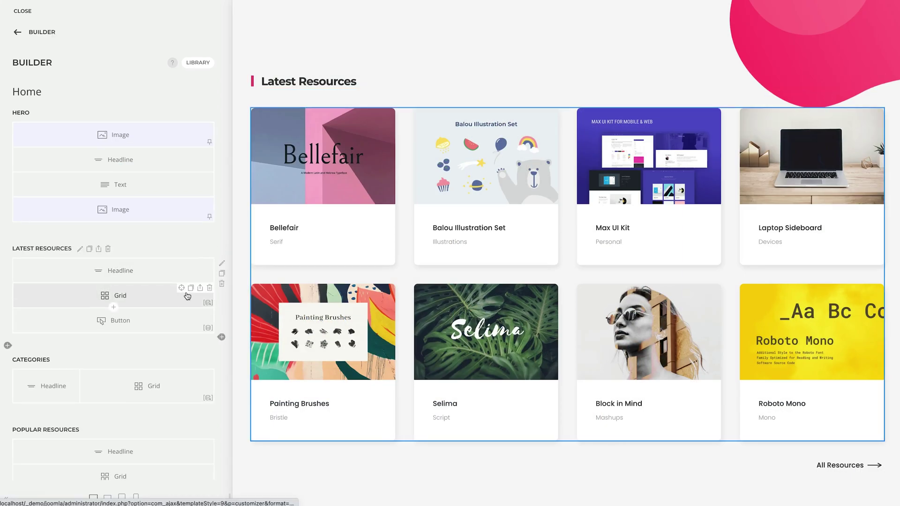
Step: Transform the Latest Resources Grid element into a Panel Slider
click(187, 295)
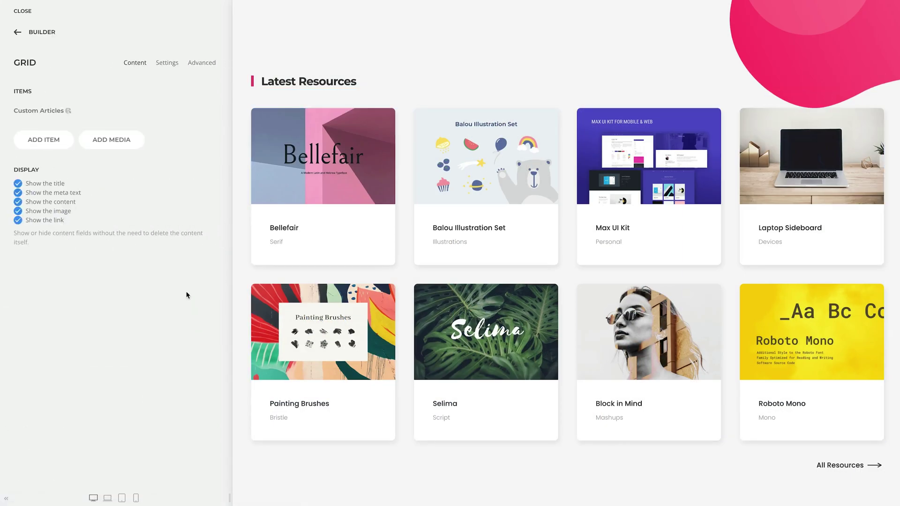
click(209, 63)
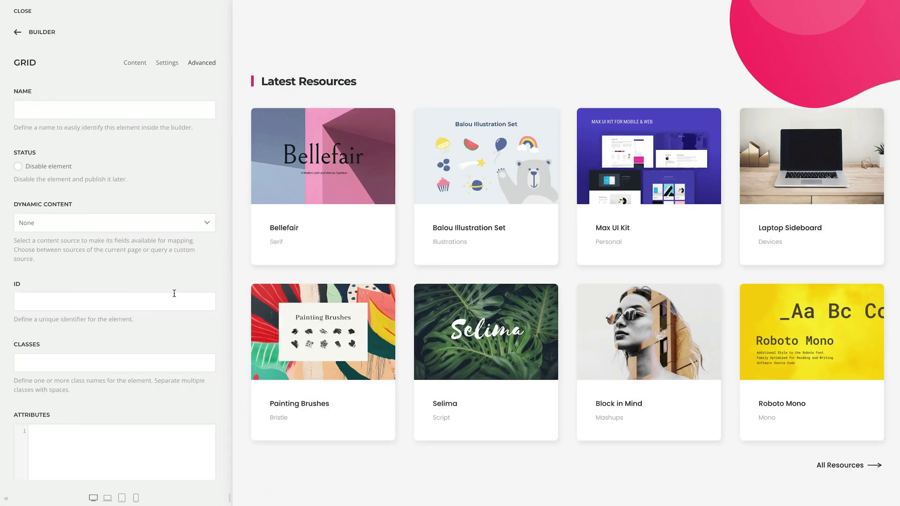
scroll(173, 293, down, 6)
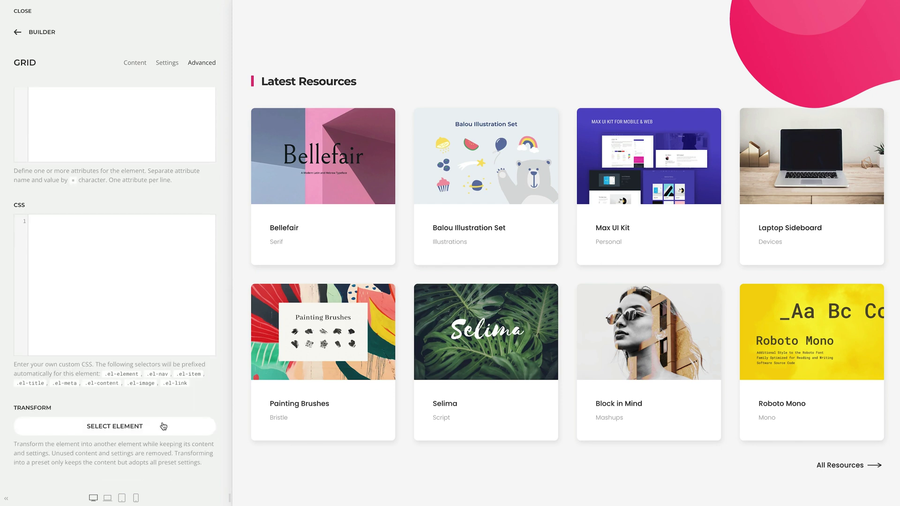
click(163, 426)
click(239, 353)
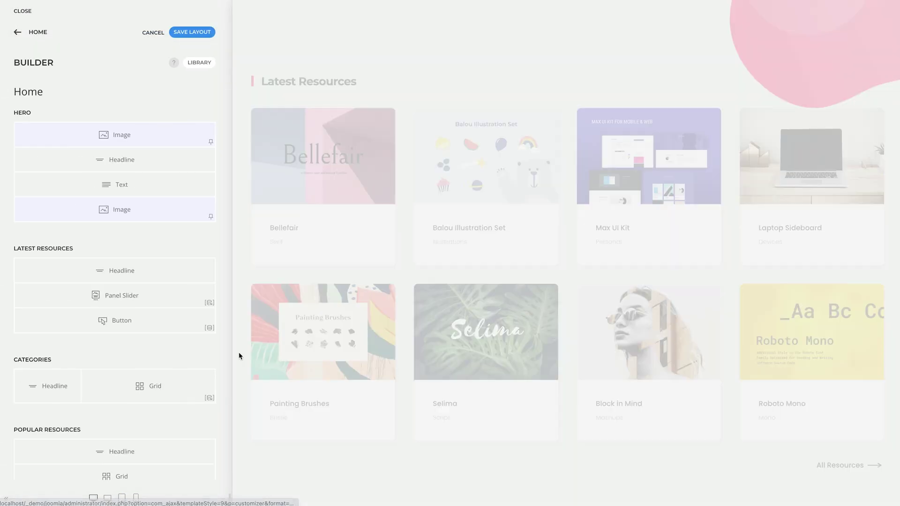
mouse_move(447, 259)
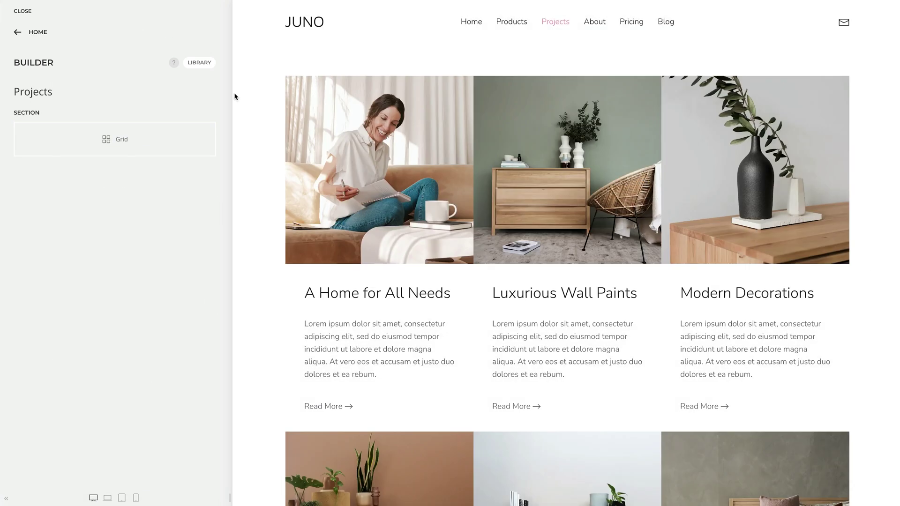
Step: Restyle the Projects grid with the list-style Grid preset from Pro Presets
click(169, 140)
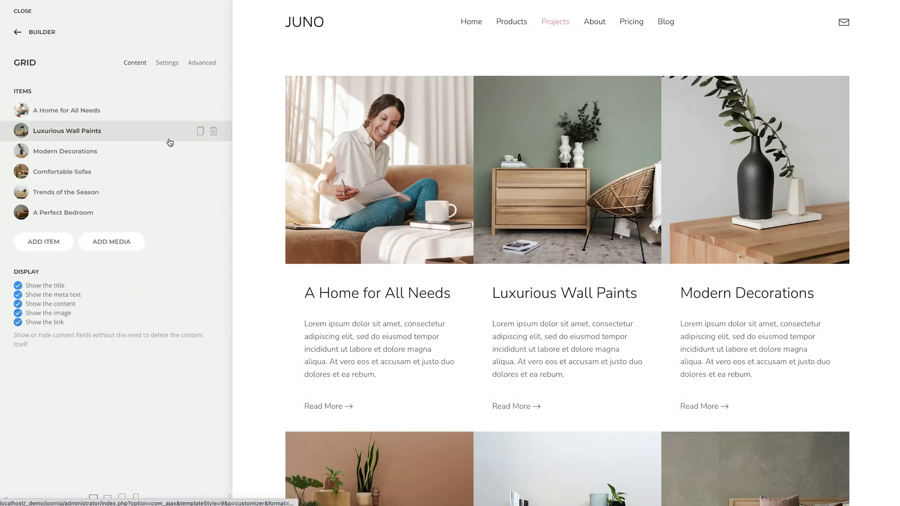
click(208, 64)
scroll(168, 311, down, 7)
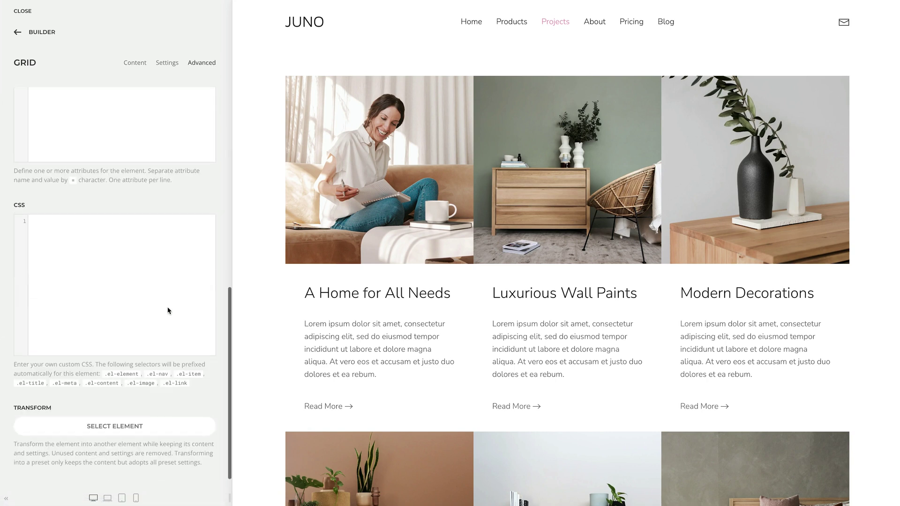
click(165, 430)
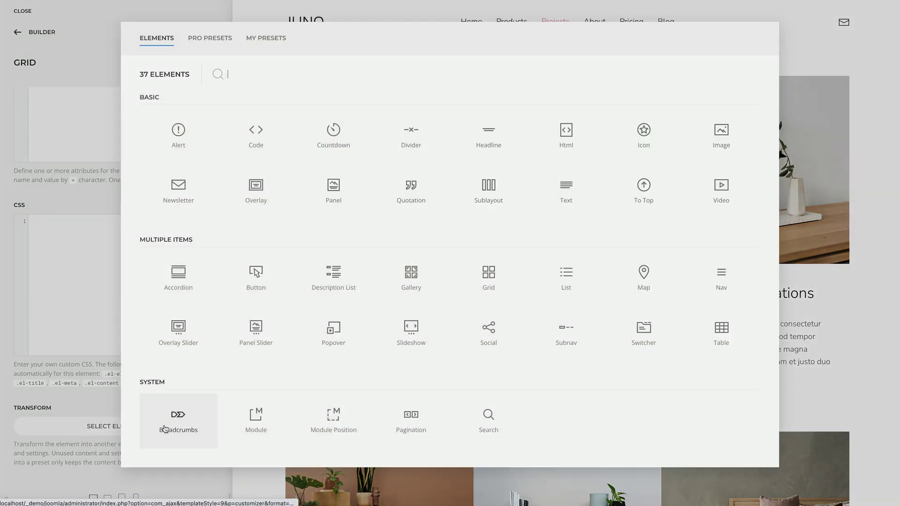
click(219, 42)
click(658, 75)
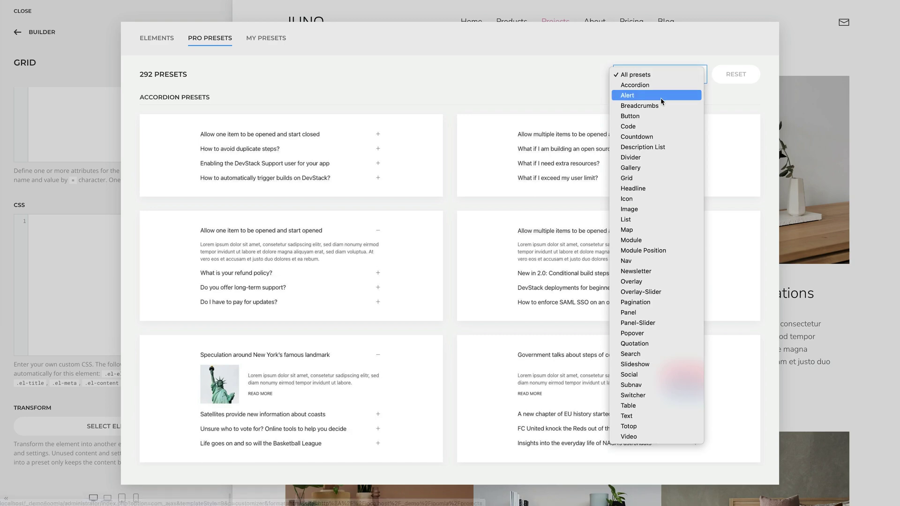
click(660, 178)
scroll(660, 179, down, 10)
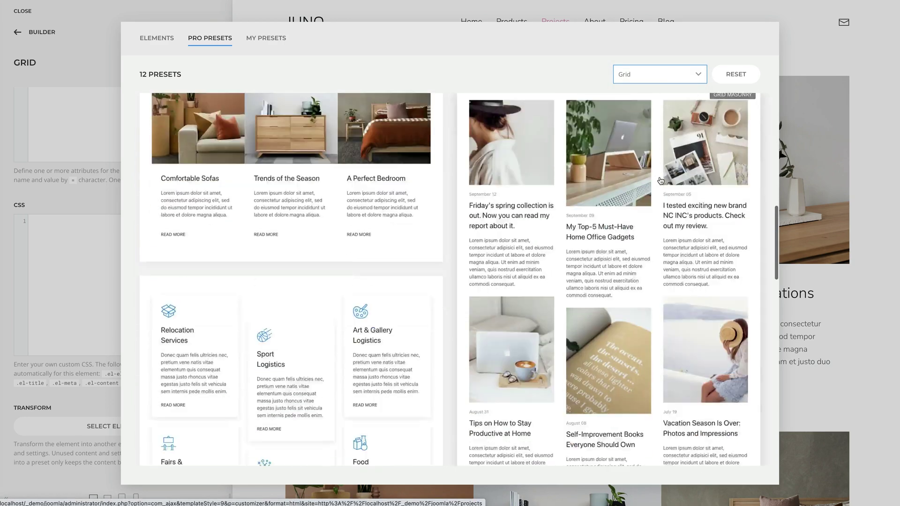
click(405, 212)
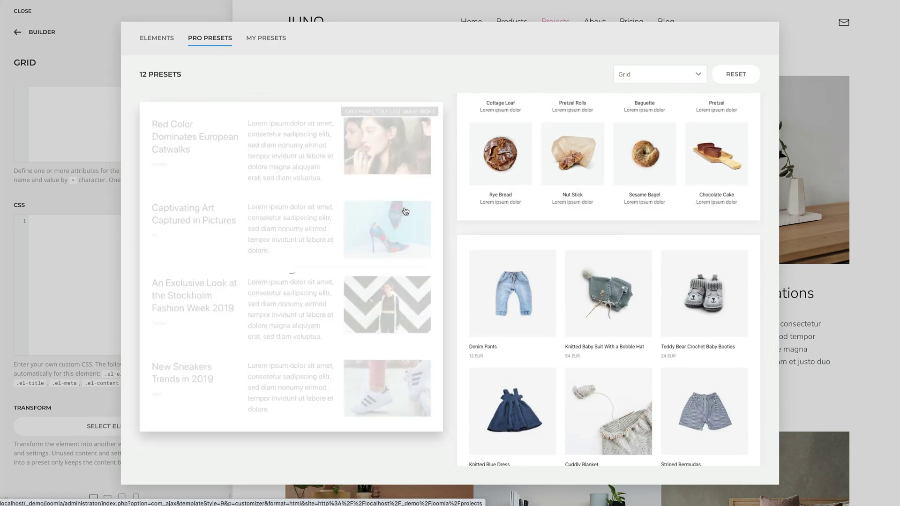
Step: Apply the Accordion Image Right preset and expand two items, then switch to a Panel Slider preset
scroll(405, 212, down, 5)
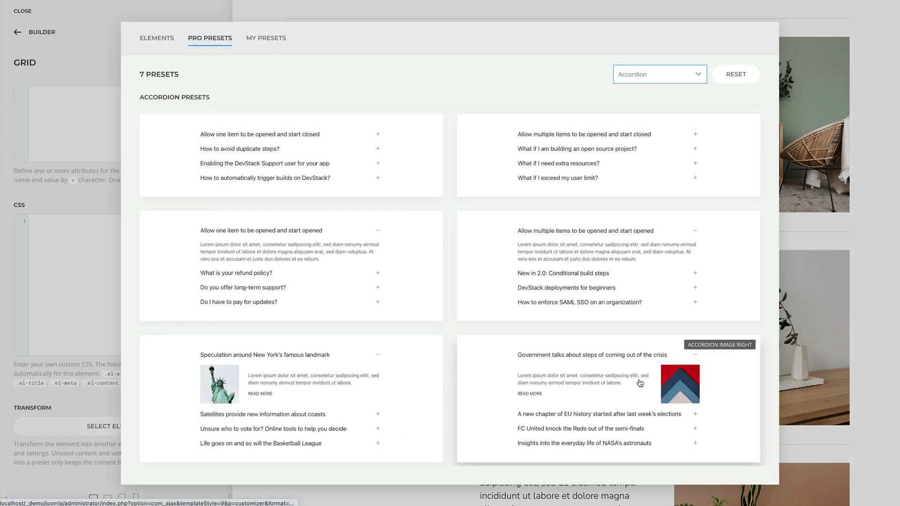
click(640, 383)
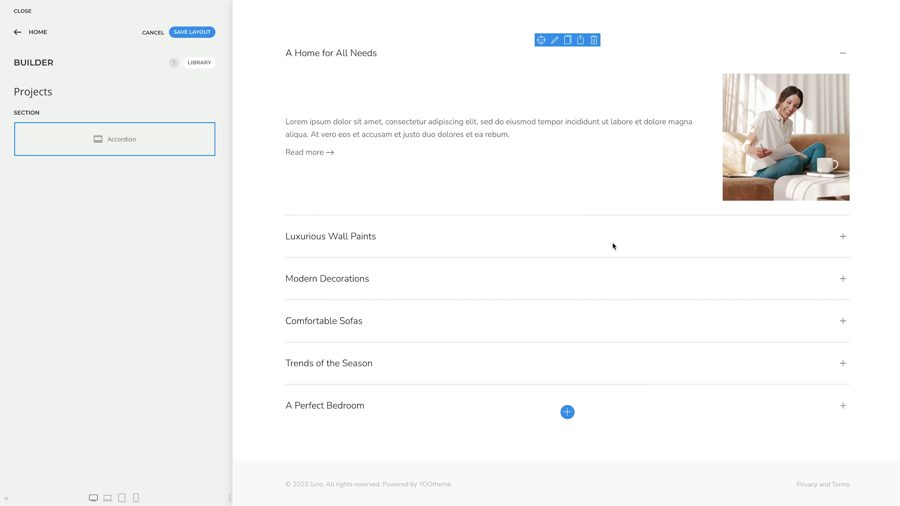
click(613, 246)
click(613, 278)
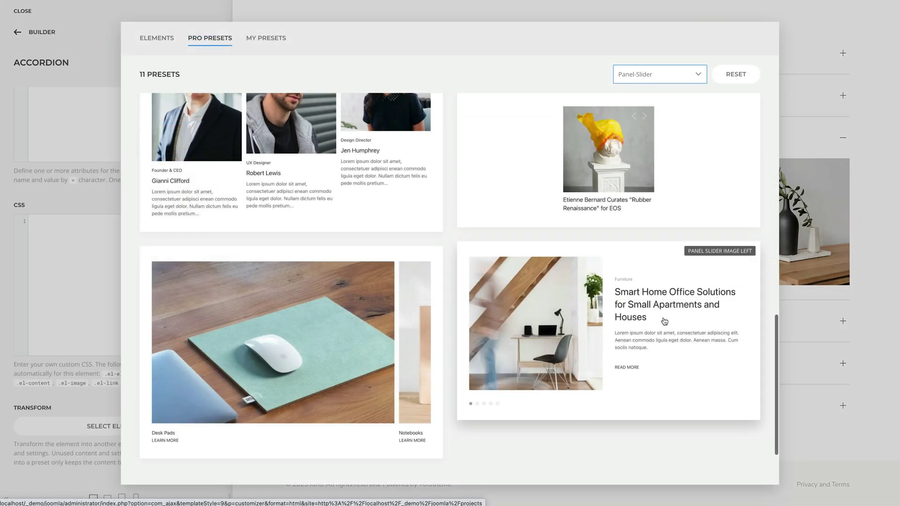
click(635, 321)
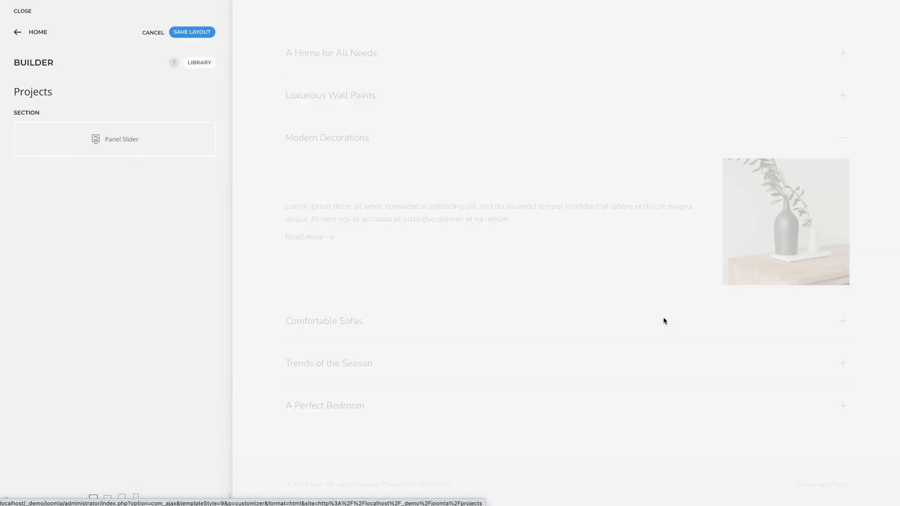
drag(746, 291, 611, 294)
Step: Advance the Projects panel slider to Modern Decorations and view the animation type choices
drag(725, 280, 639, 285)
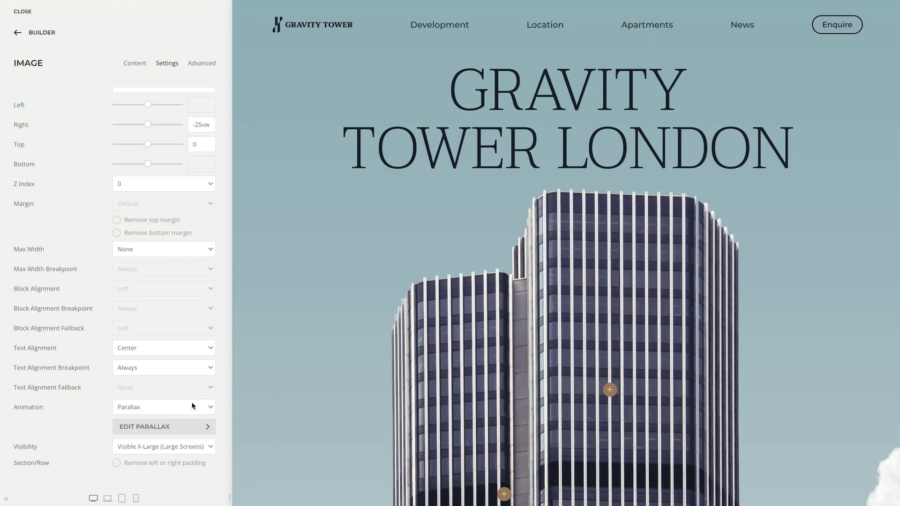
click(192, 406)
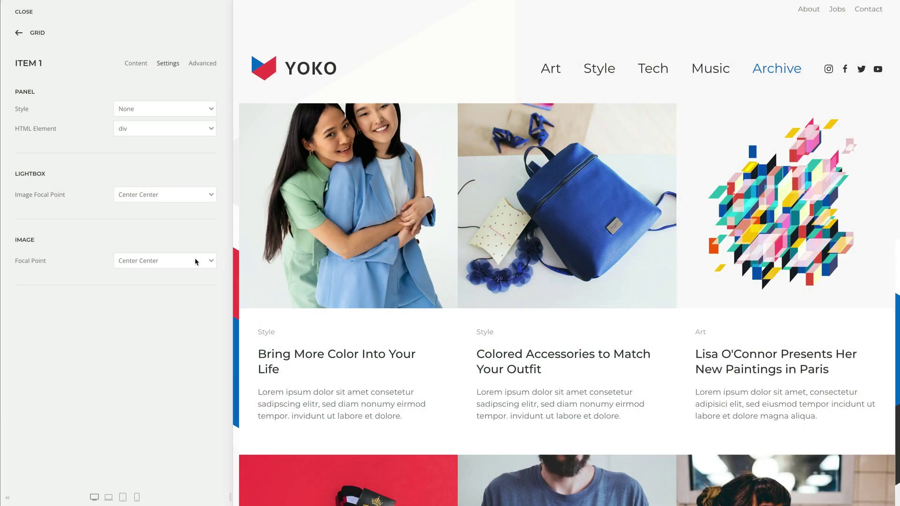
Step: Set Item 1's image focal point to Top Center
click(197, 262)
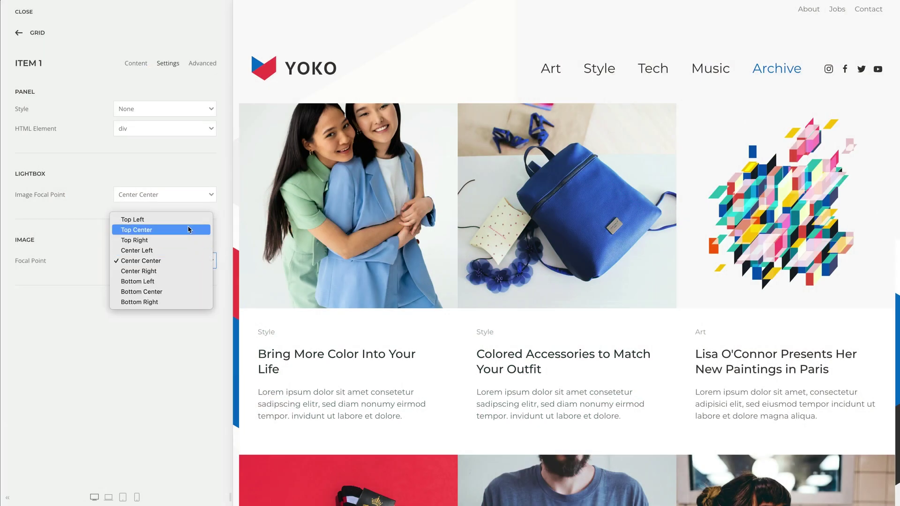
click(189, 229)
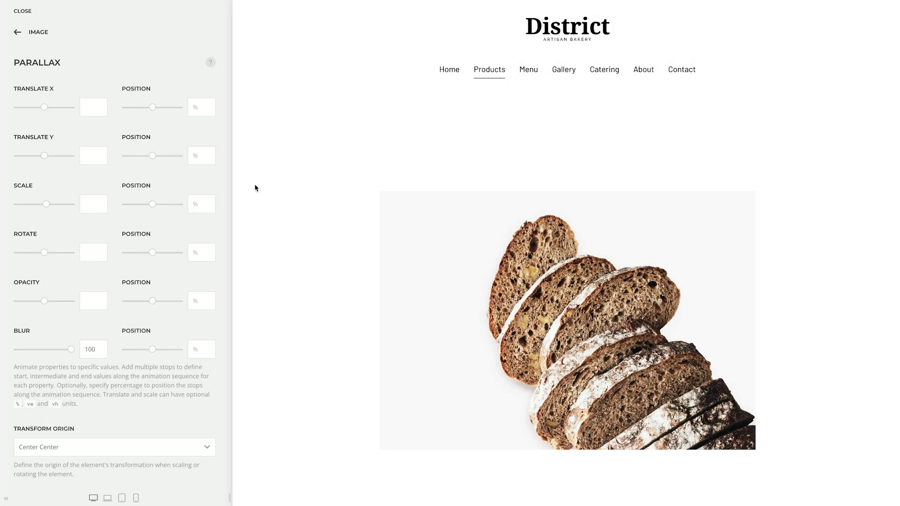
scroll(255, 188, down, 8)
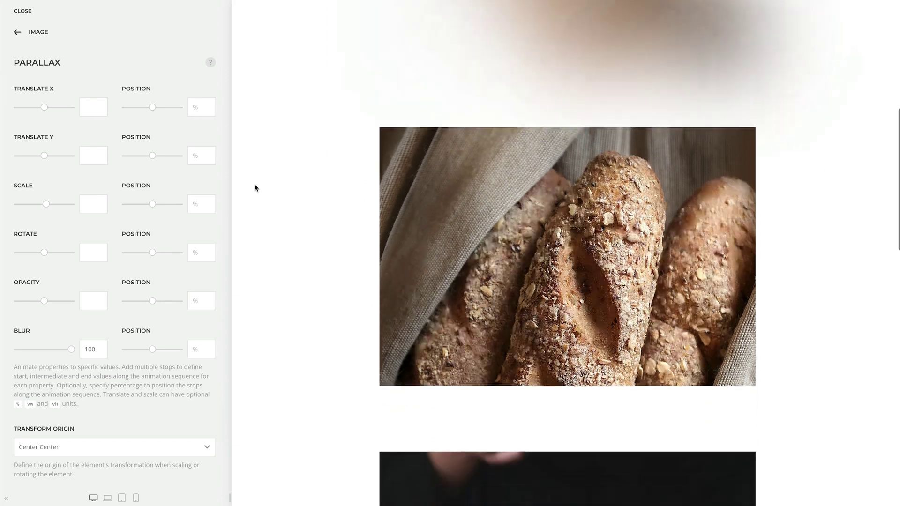
Step: Scroll the preview to watch the parallax blur on the bread images
scroll(255, 187, down, 10)
scroll(255, 187, down, 5)
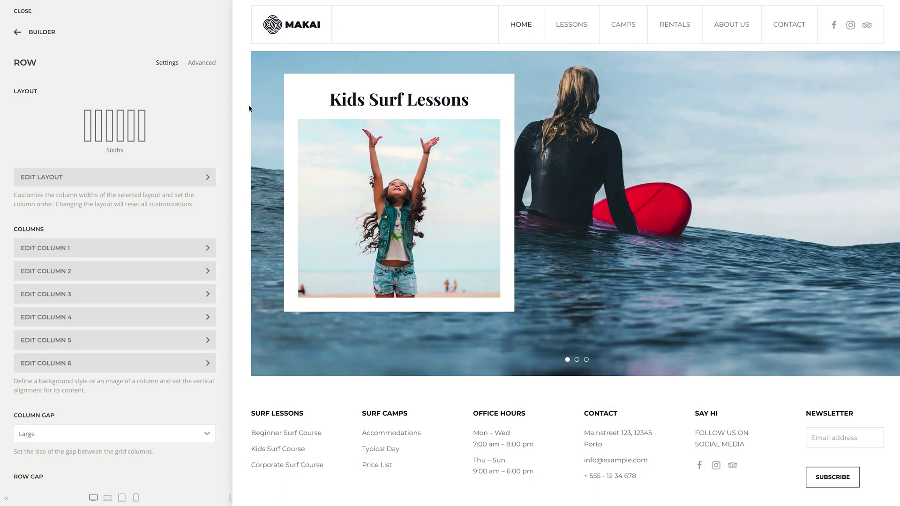
Step: Apply the Sixths layout to the footer row and open its per-column width settings
click(181, 119)
scroll(254, 116, down, 3)
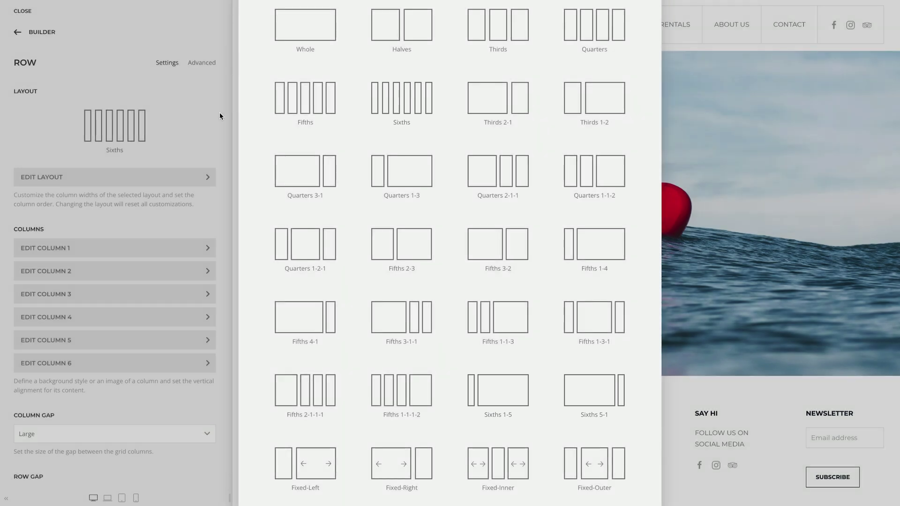
click(219, 114)
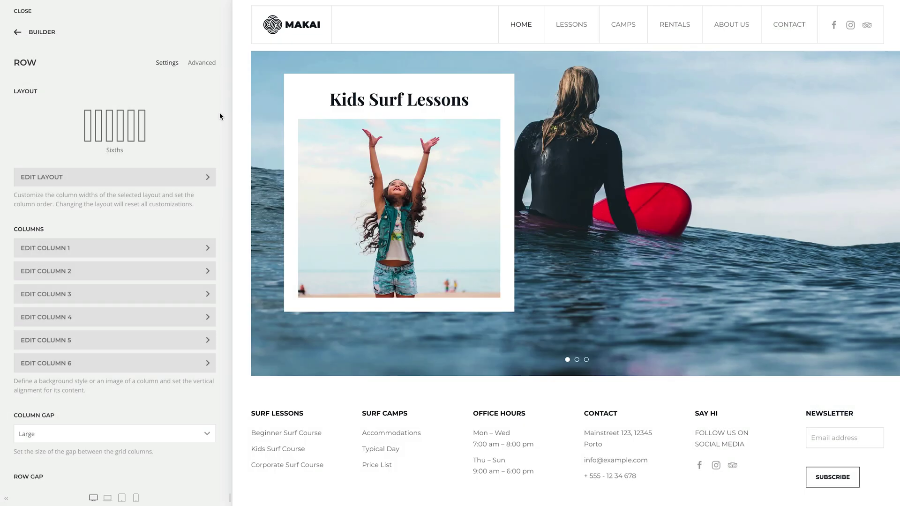
click(208, 178)
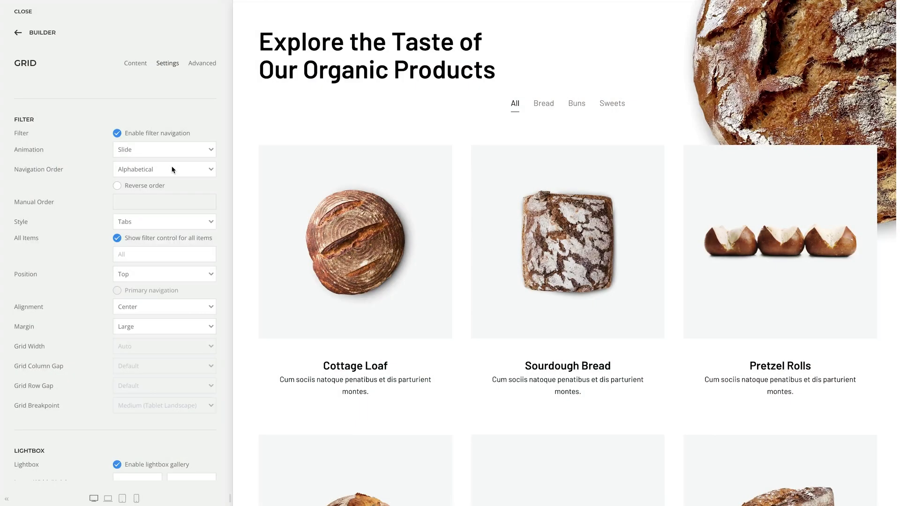
Step: Set the filter Navigation Order to Manual, entering 'Sweets' as the first tab
click(173, 170)
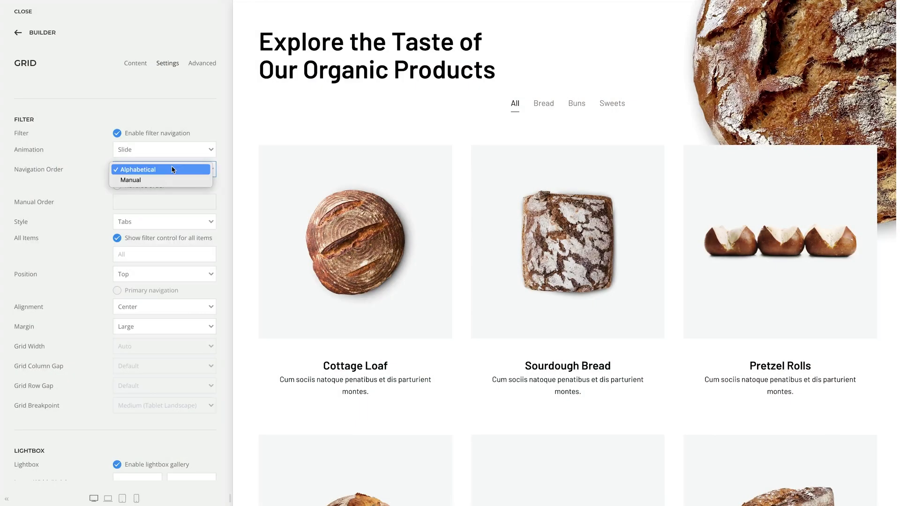
click(173, 181)
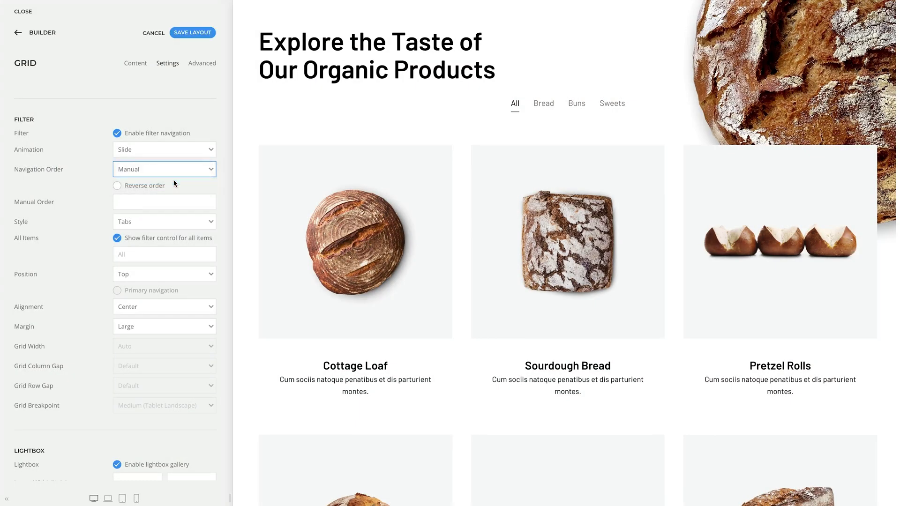
click(165, 201)
text(Sweets)
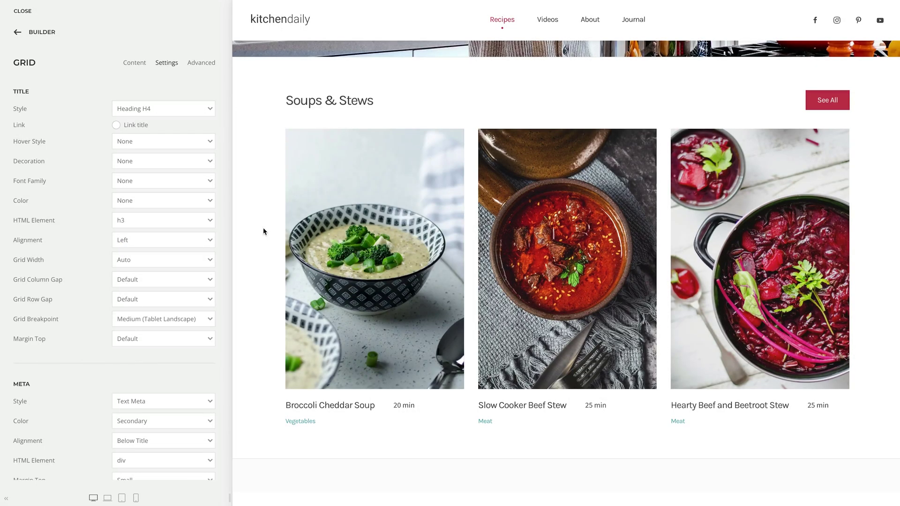
Step: Set the Soups & Stews recipe title grid width to Expand
click(201, 261)
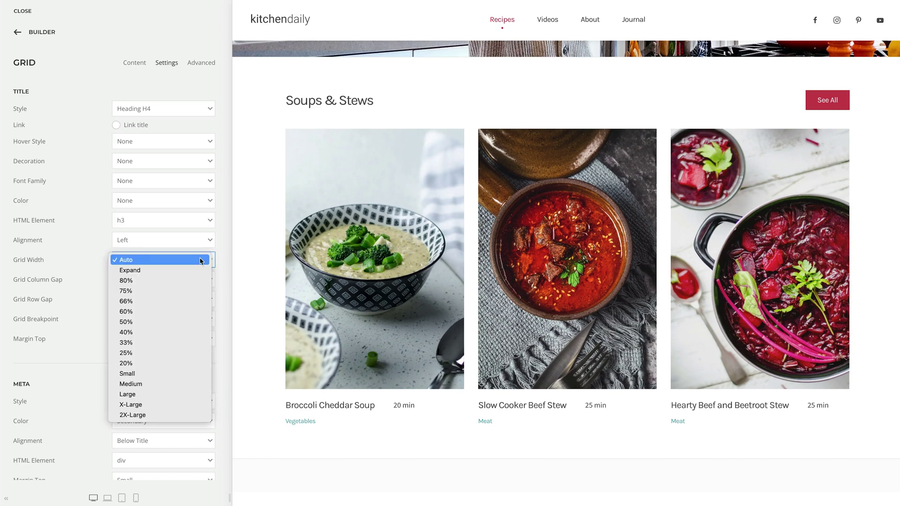
click(199, 270)
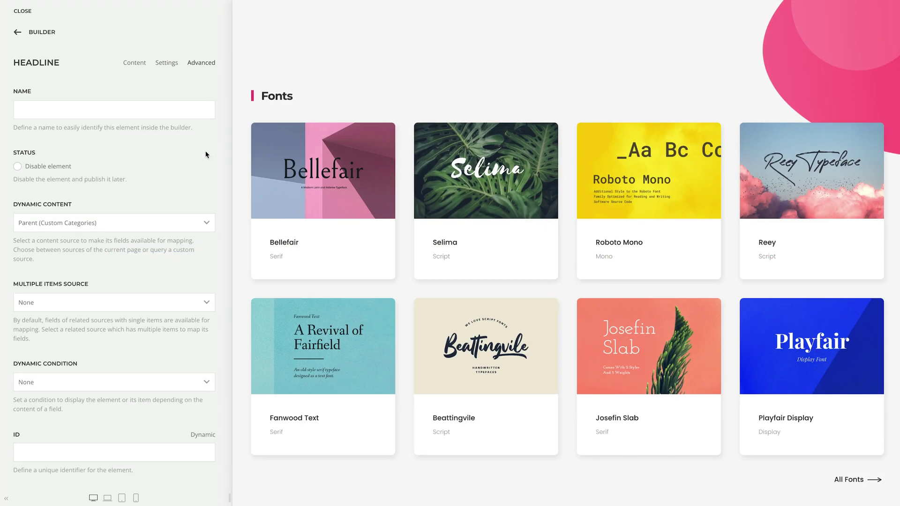
scroll(206, 154, down, 7)
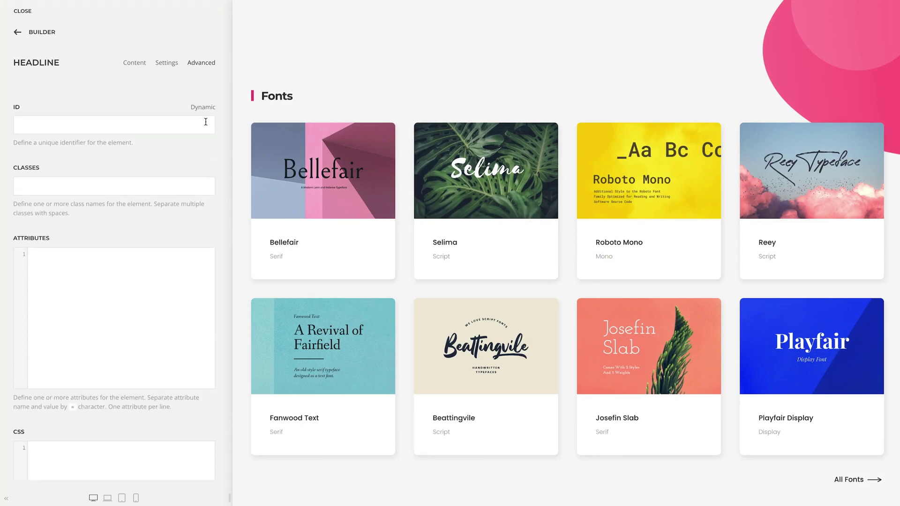
Step: Show the dynamic sources for the Headline ID and the Countdown's Dynamic Content choices
click(208, 109)
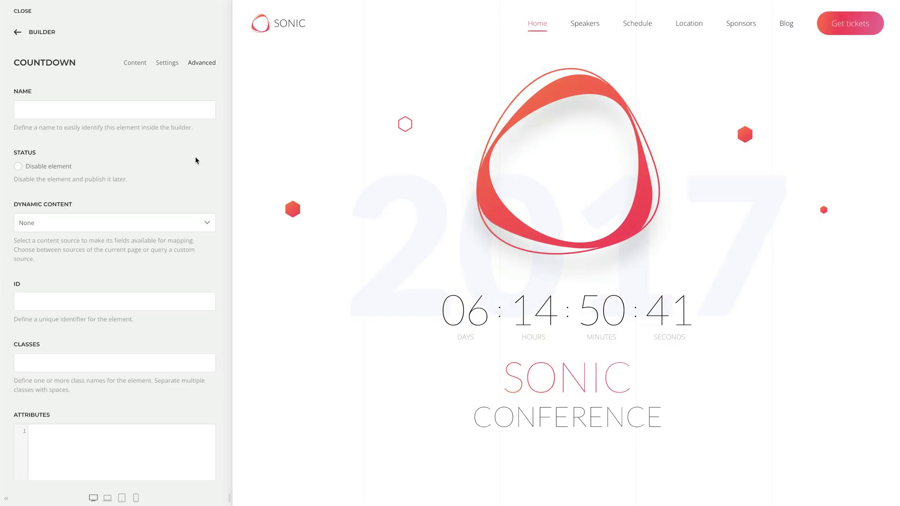
click(194, 224)
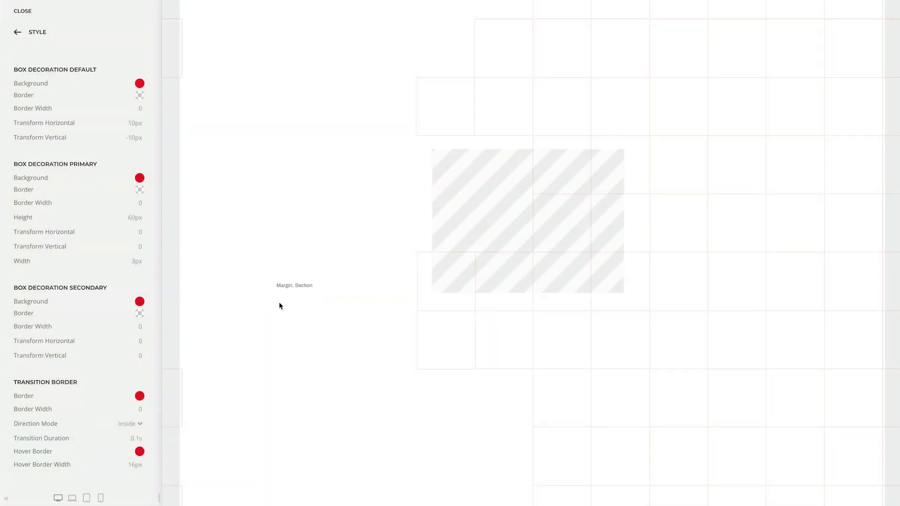
Step: Show the Transition Border direction options, then the Norway menu item's Tags list
click(133, 425)
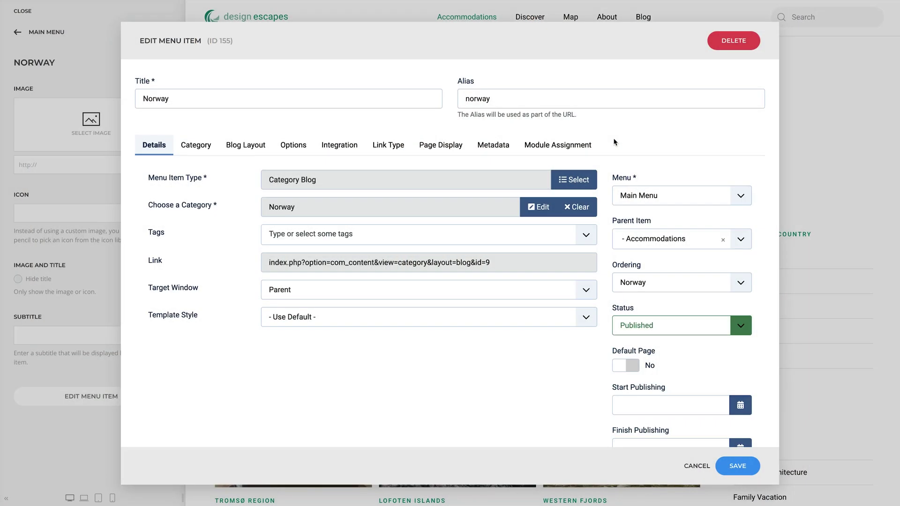
click(587, 235)
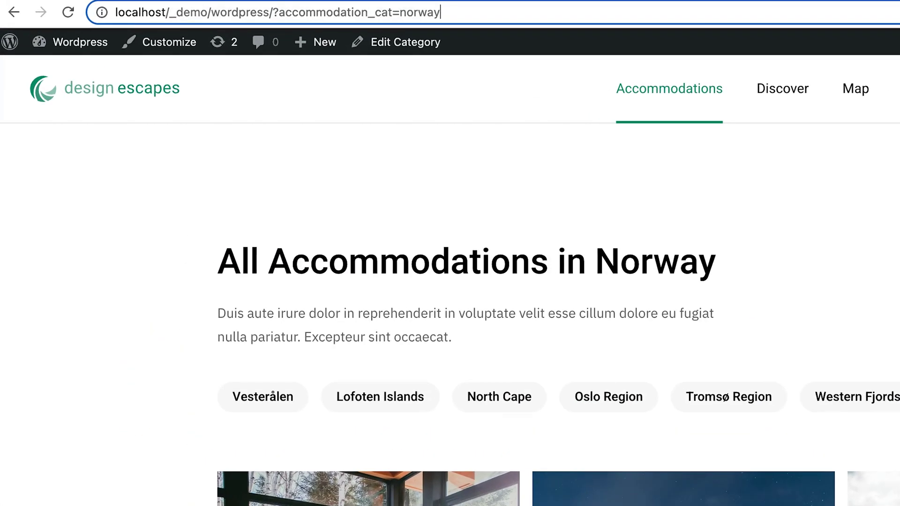
Step: Append &discover_tag=cozy-places to the end of the Norway accommodations URL
click(539, 7)
key(Right)
text(&discov)
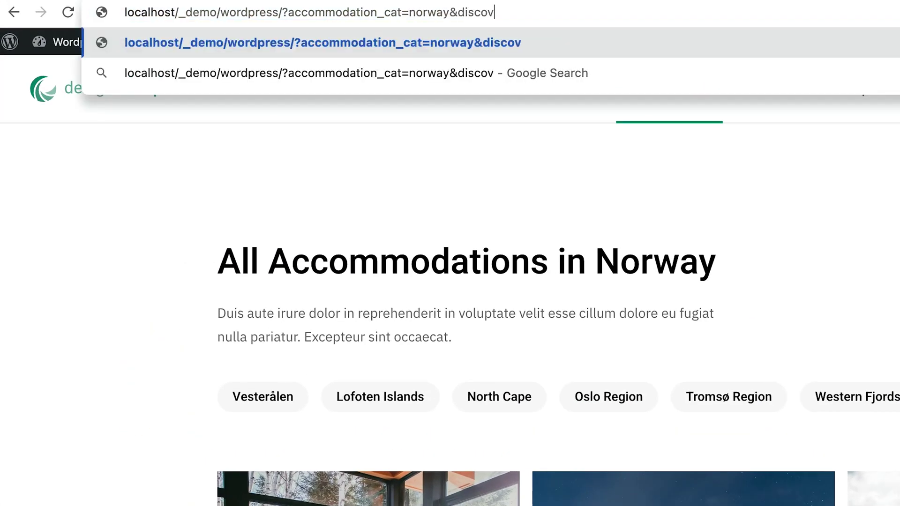
text(er_tag=cozy-)
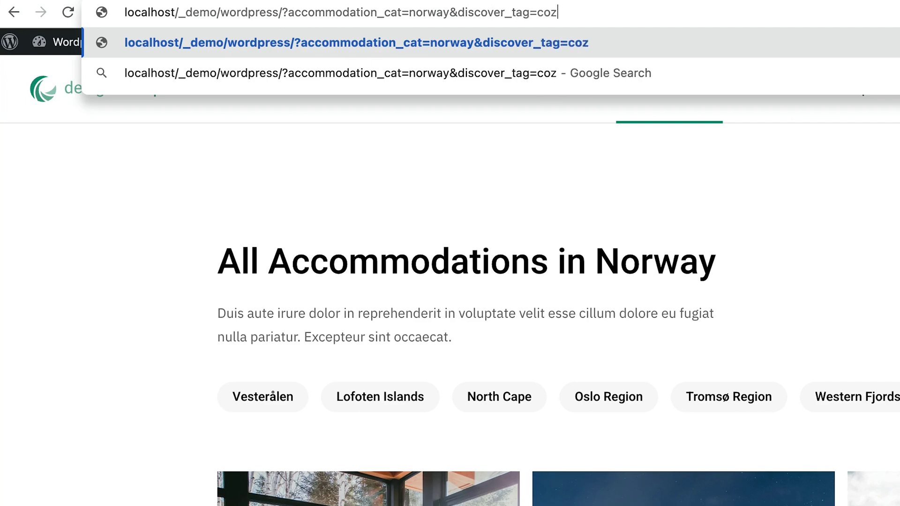
text(places)
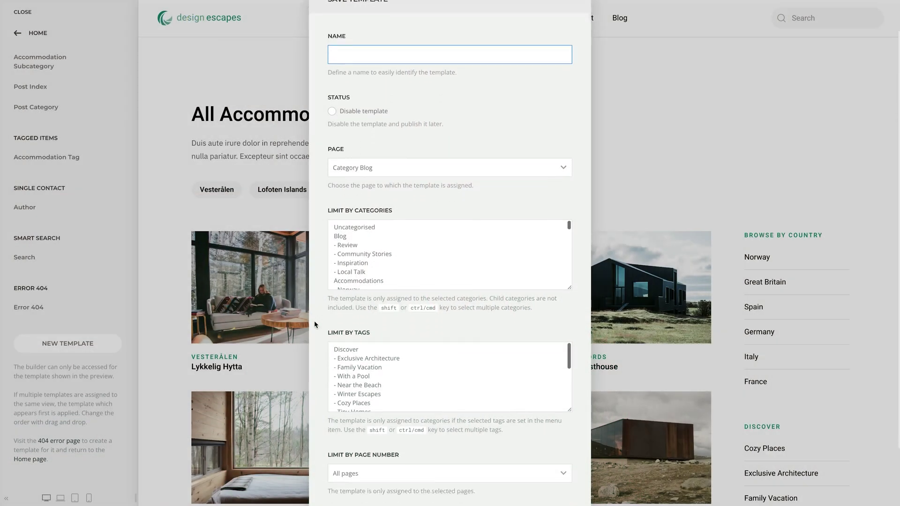
Step: Limit the template to categories Norway through Western Fjords and the Cozy Places tag
scroll(314, 320, down, 2)
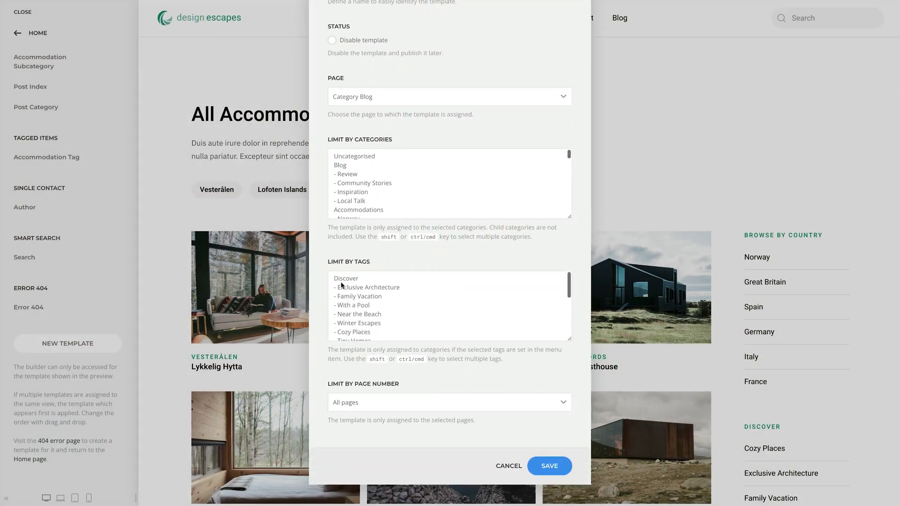
scroll(388, 212, down, 2)
click(385, 177)
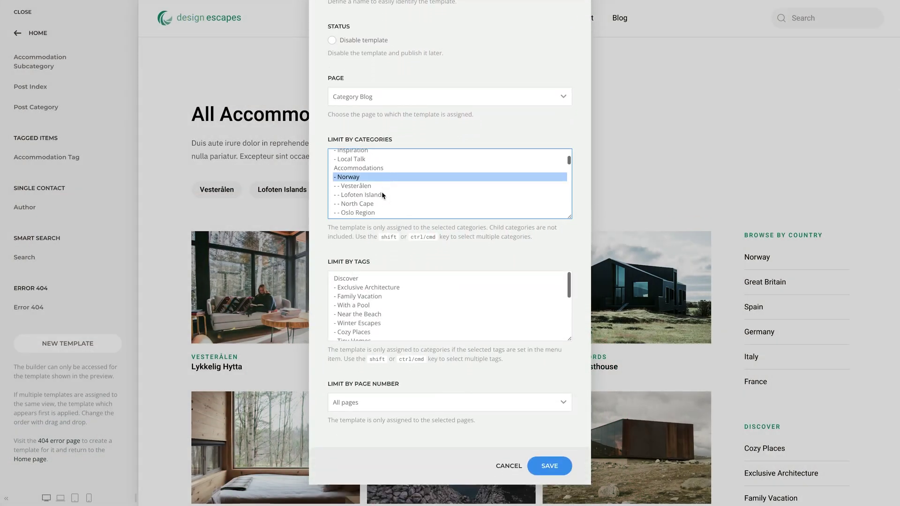
scroll(382, 206, down, 1)
shift+click(380, 213)
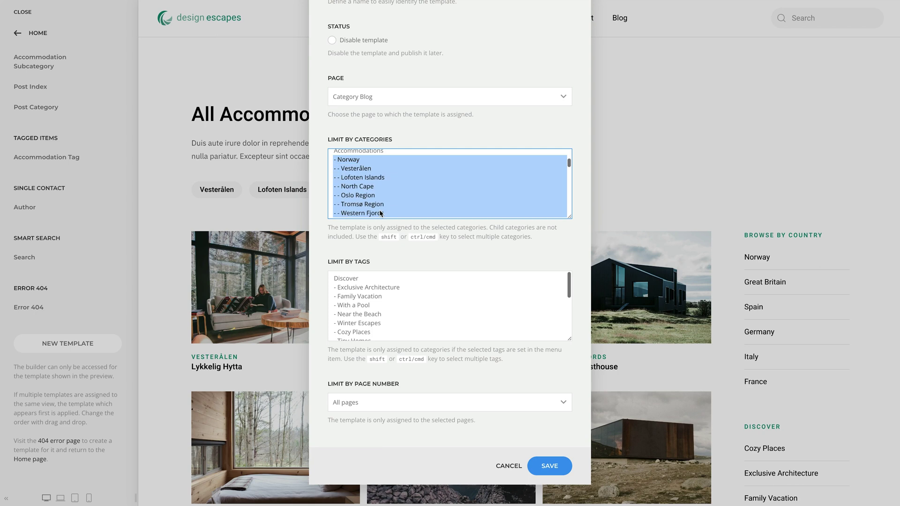
click(377, 333)
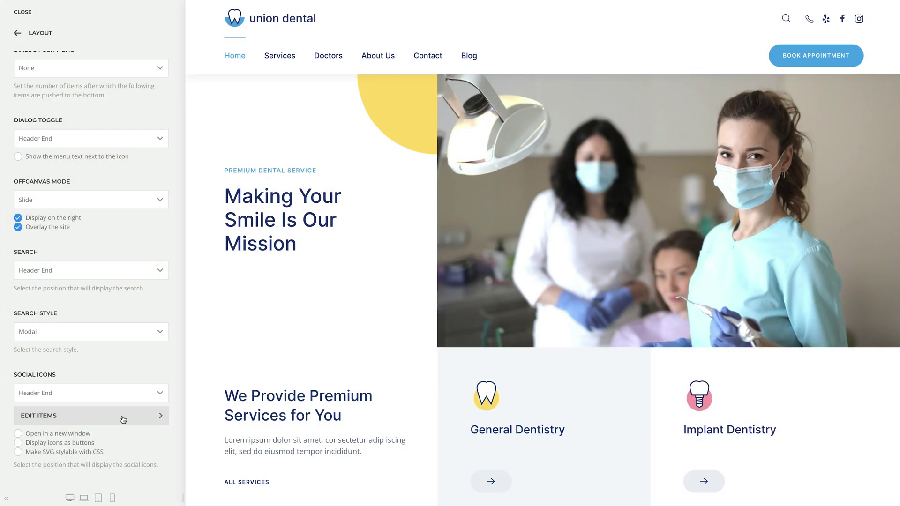
Step: Open the tel: phone link item from the header's Social Icons items
click(123, 416)
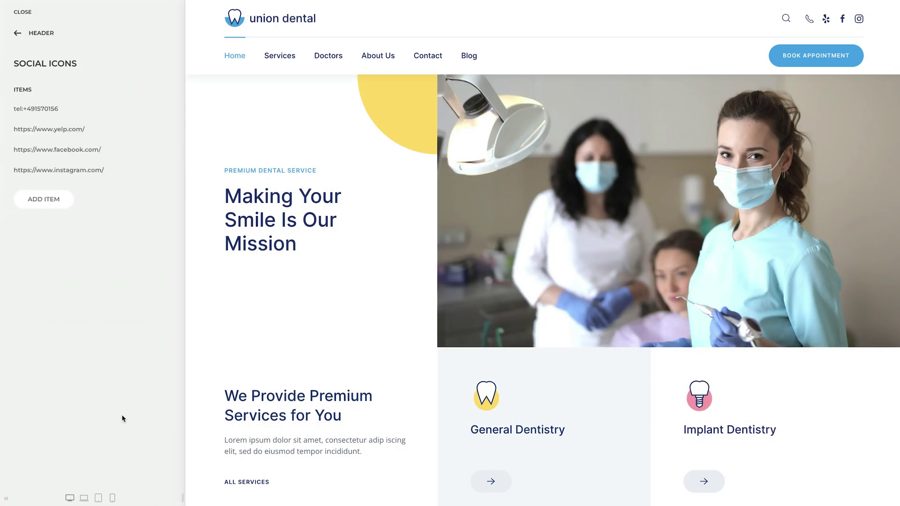
click(127, 114)
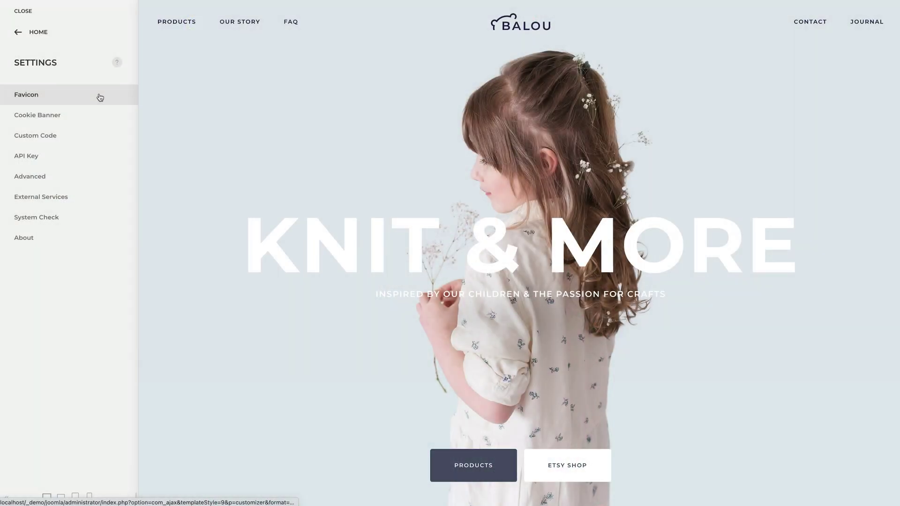
Step: Open the Favicon settings
click(100, 97)
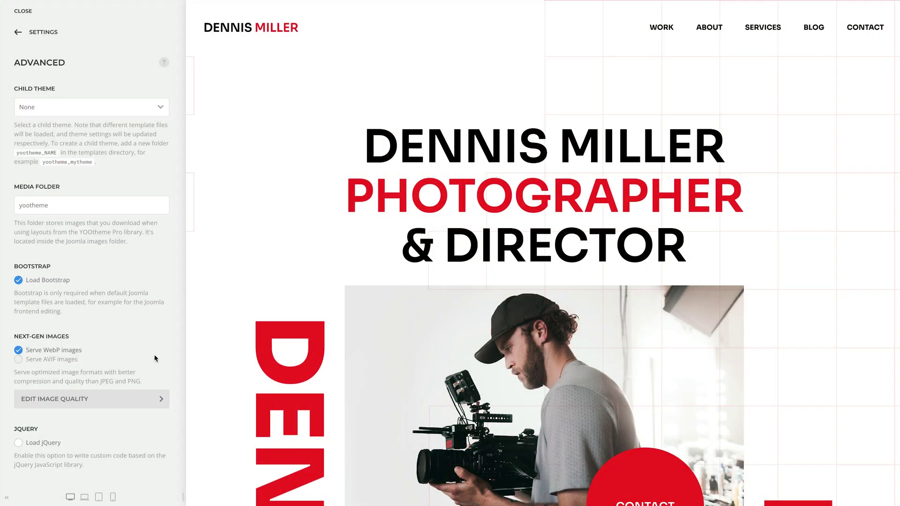
Step: Open Edit Image Quality under Next-Gen Images
click(130, 400)
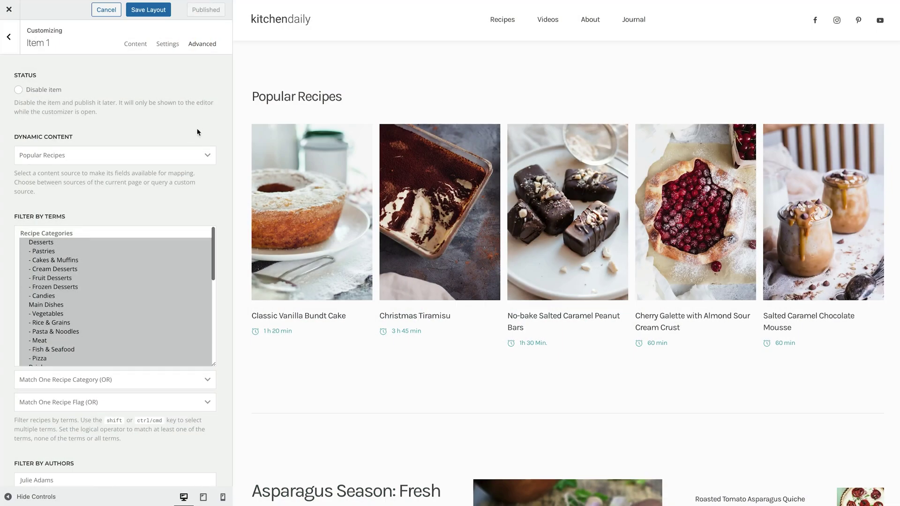
Step: Open the Dynamic Content source list currently set to Popular Recipes
click(197, 156)
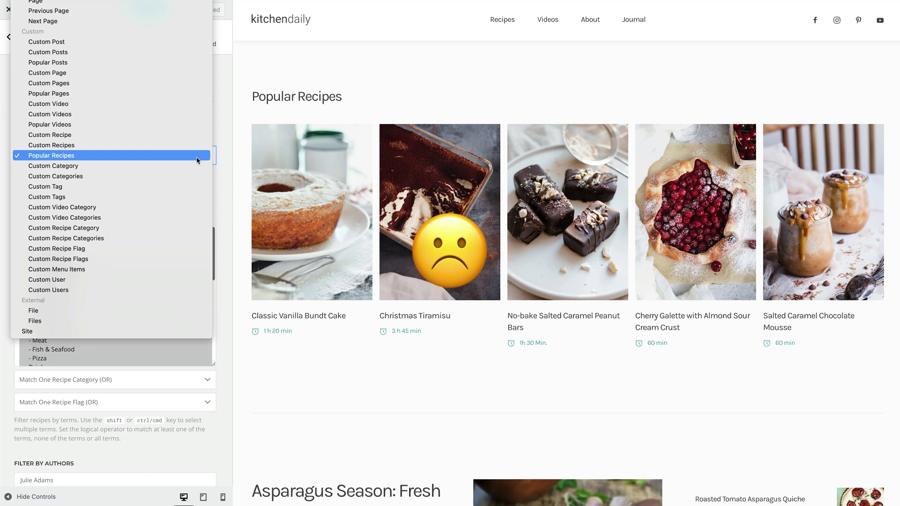
Step: Set the source to Custom Recipes and review Total Views order and All-time direction choices
click(198, 146)
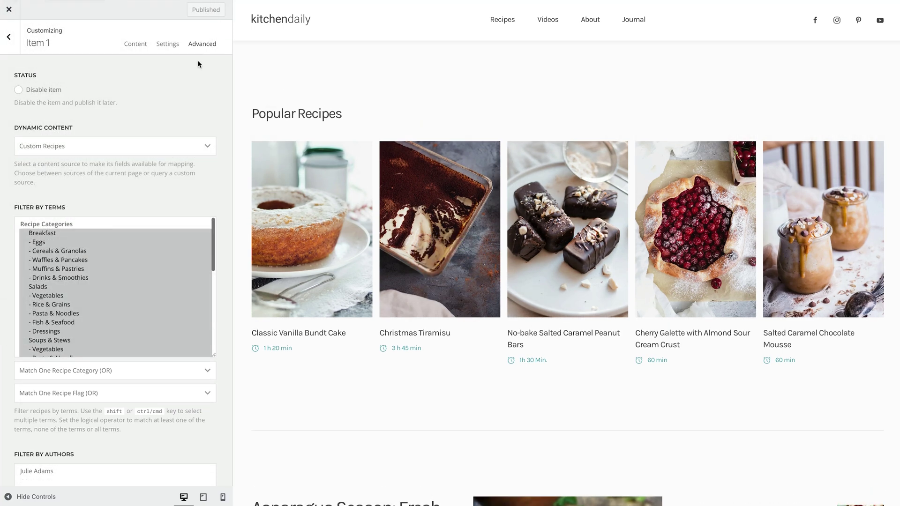
scroll(181, 172, down, 6)
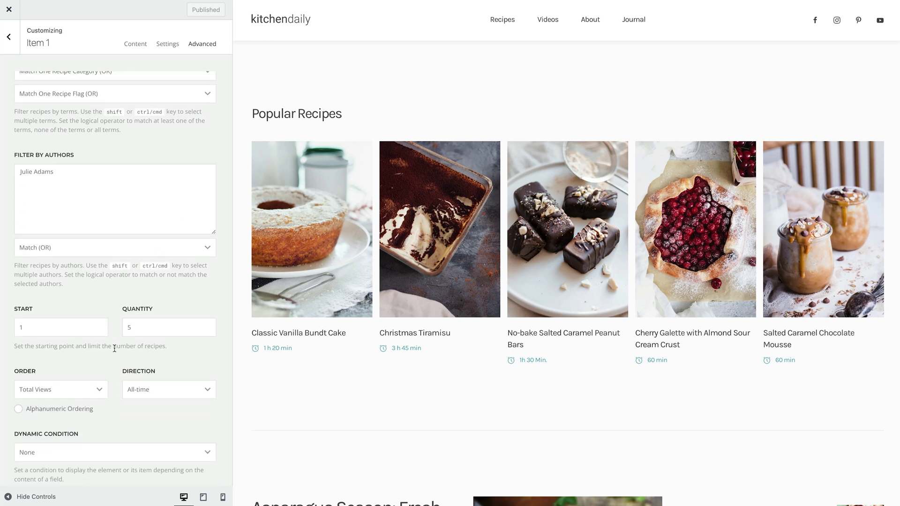
click(99, 389)
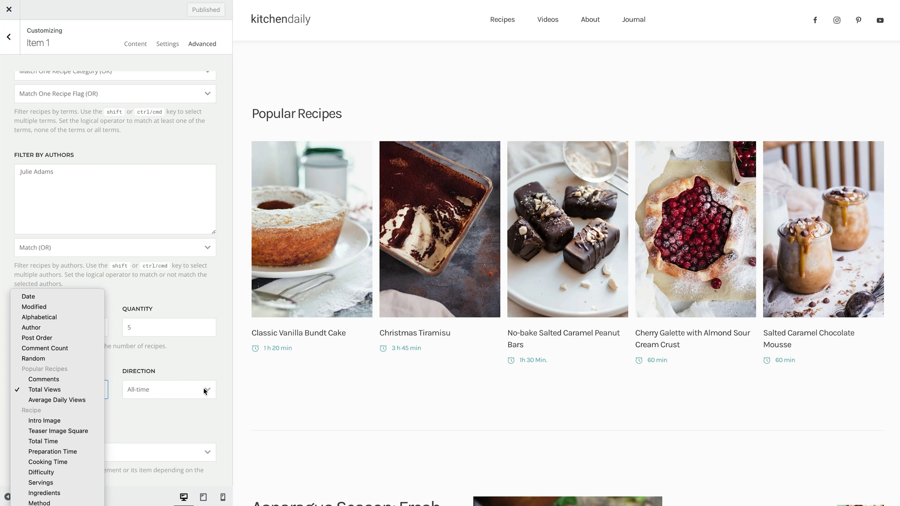
click(206, 392)
click(205, 392)
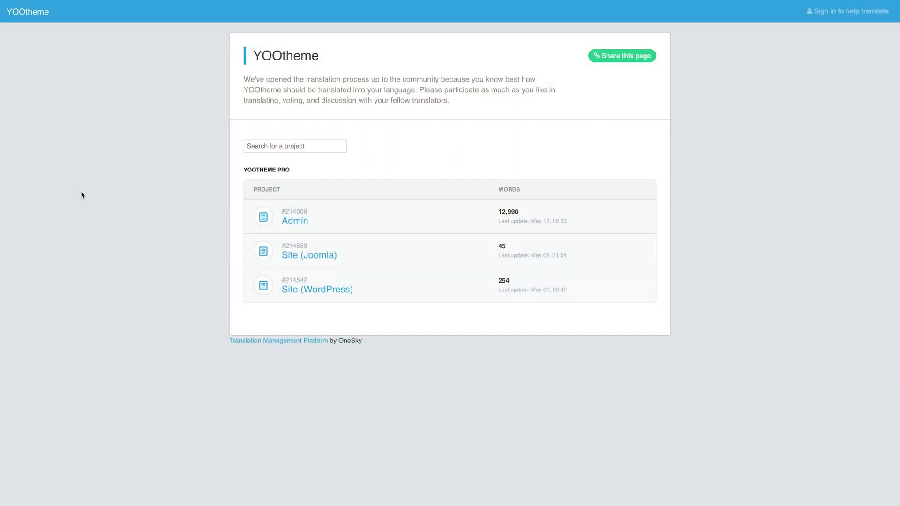
Step: Open the YOOtheme Pro Site (Joomla) translation project and scroll through it
click(306, 259)
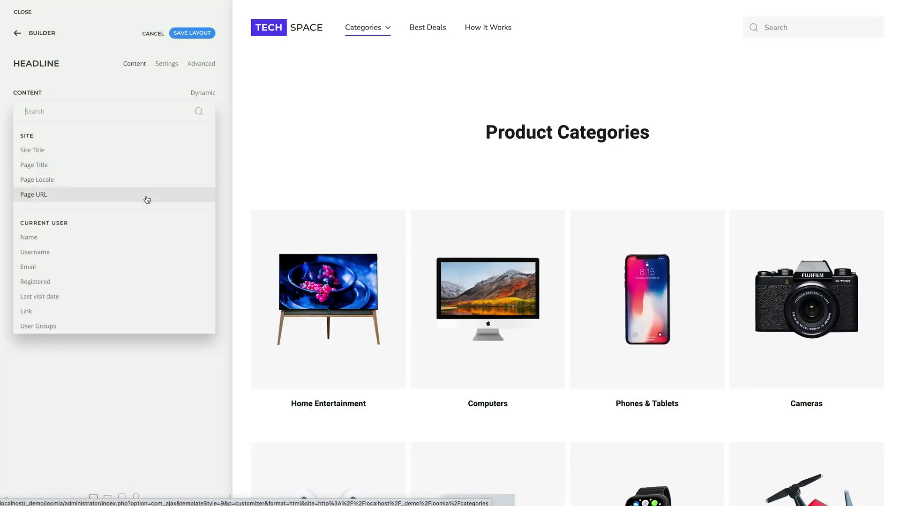
scroll(178, 285, down, 10)
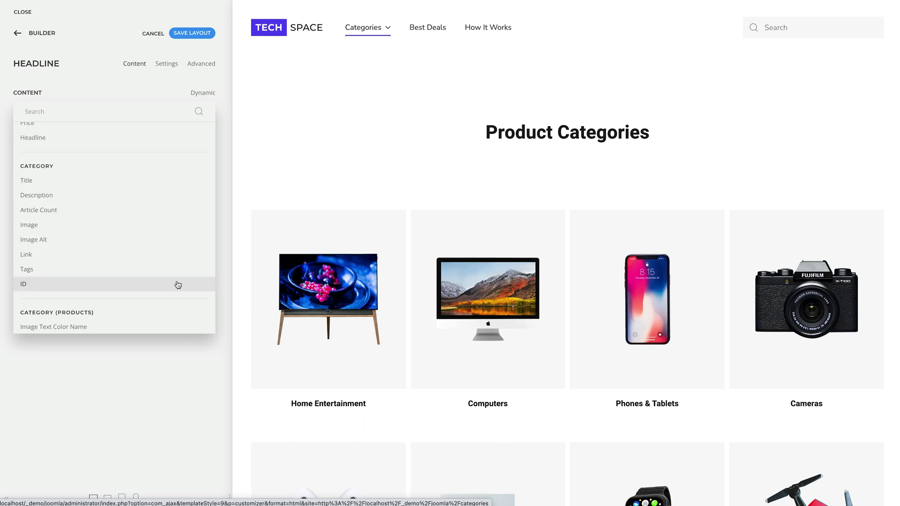